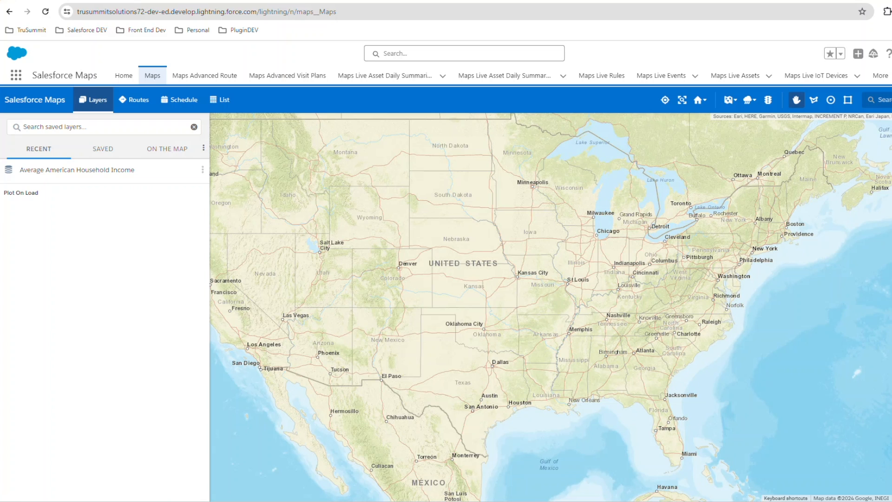
Open the configuration of the Salesforce Maps package from Installed Packages in Setup.
click(890, 54)
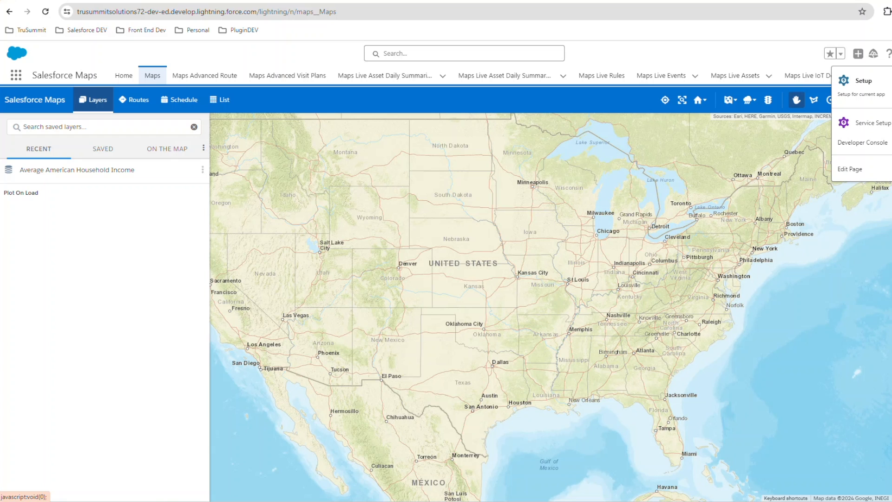
click(871, 88)
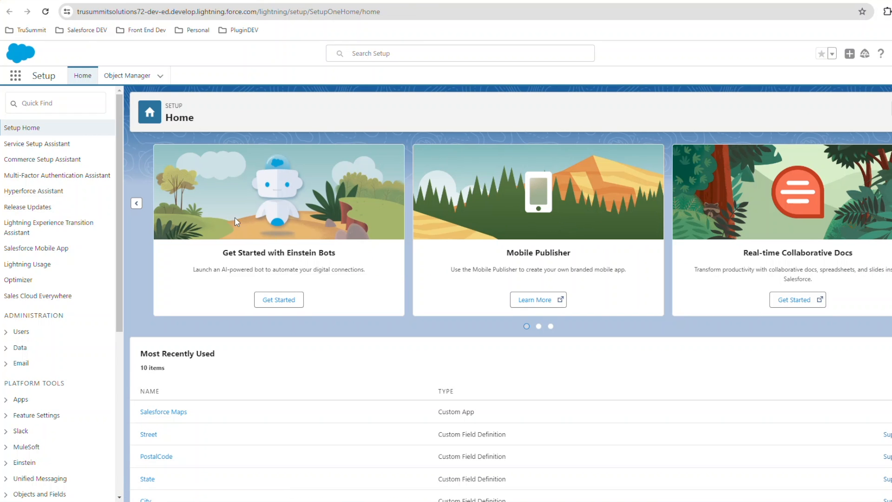
click(42, 102)
text(installed packa)
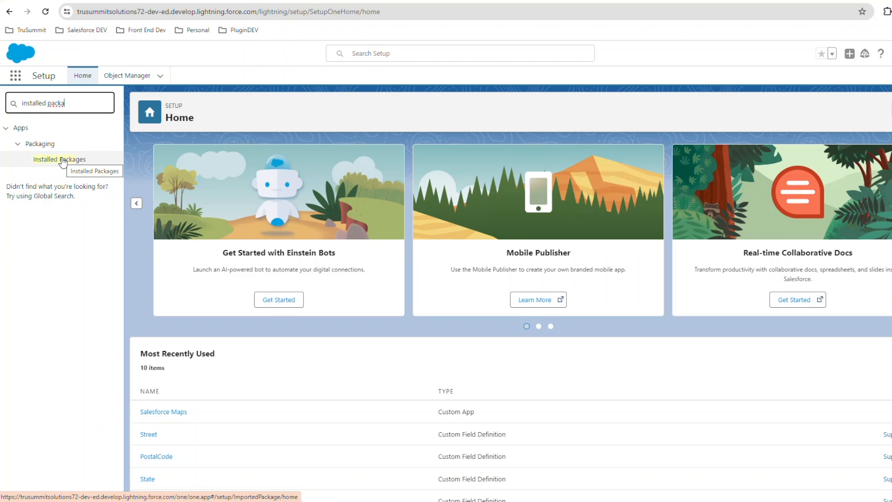
click(63, 160)
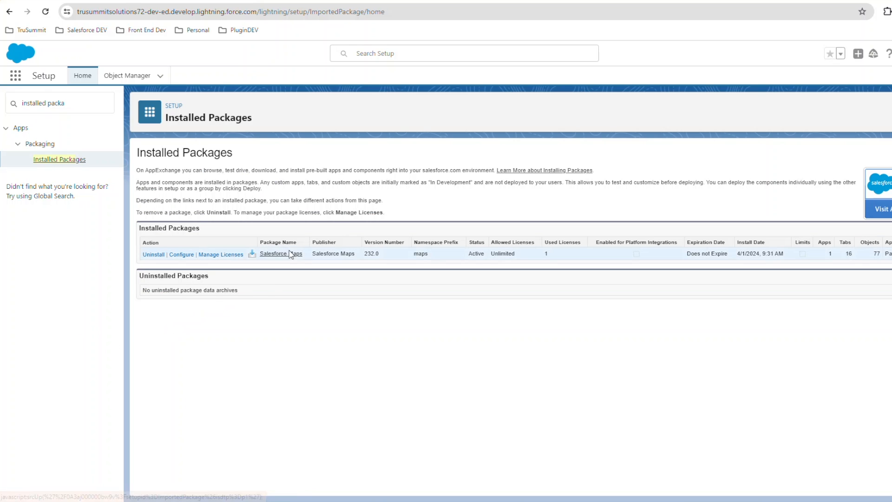
click(181, 254)
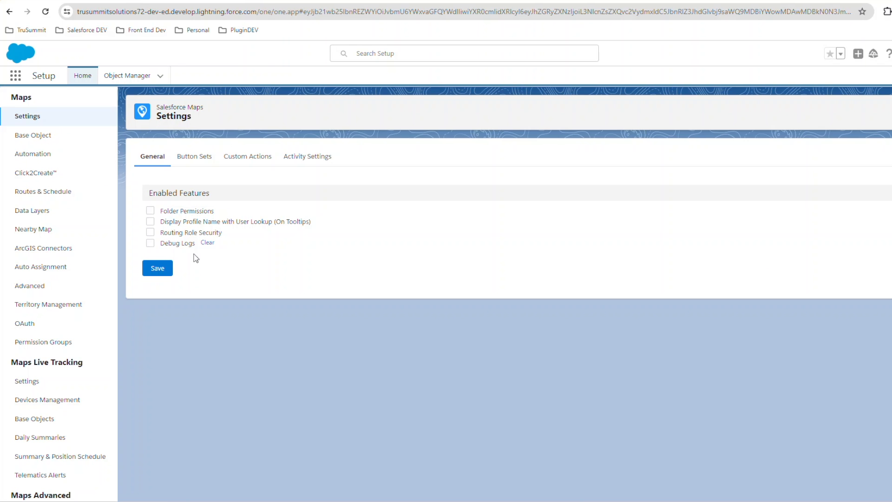
Start a new Salesforce Maps base object on Account and name it "Storefront Account".
click(48, 139)
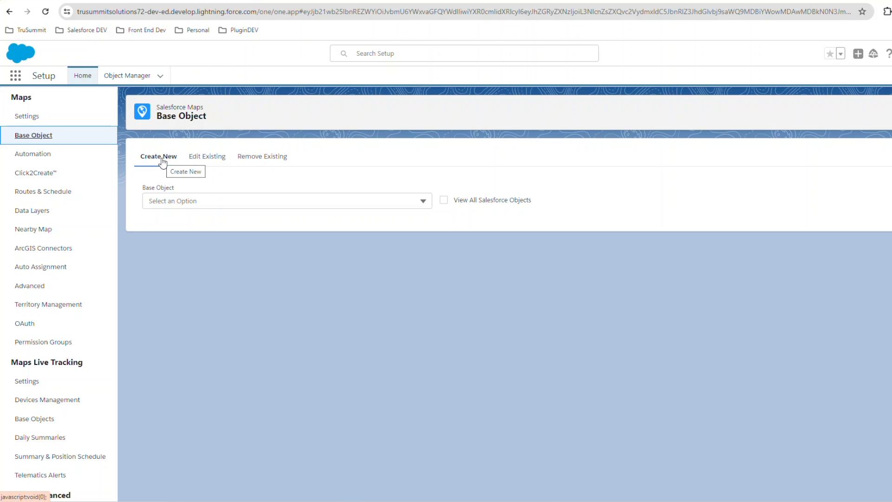
click(185, 202)
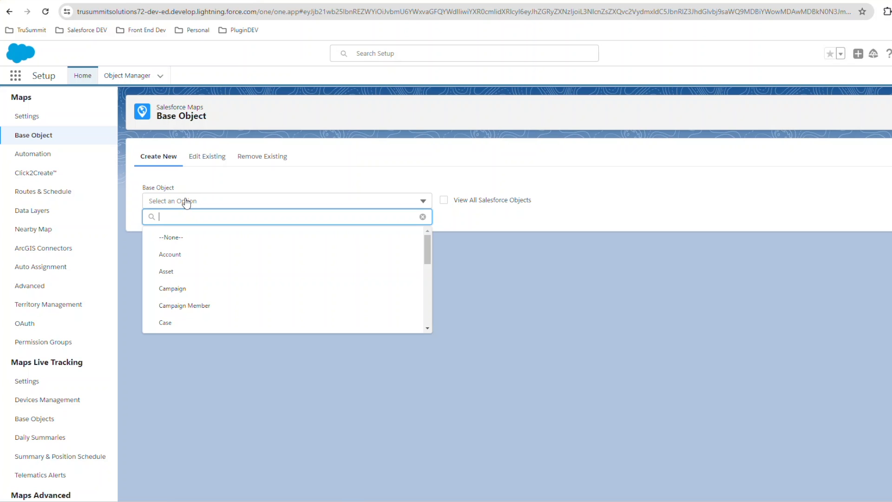
click(179, 256)
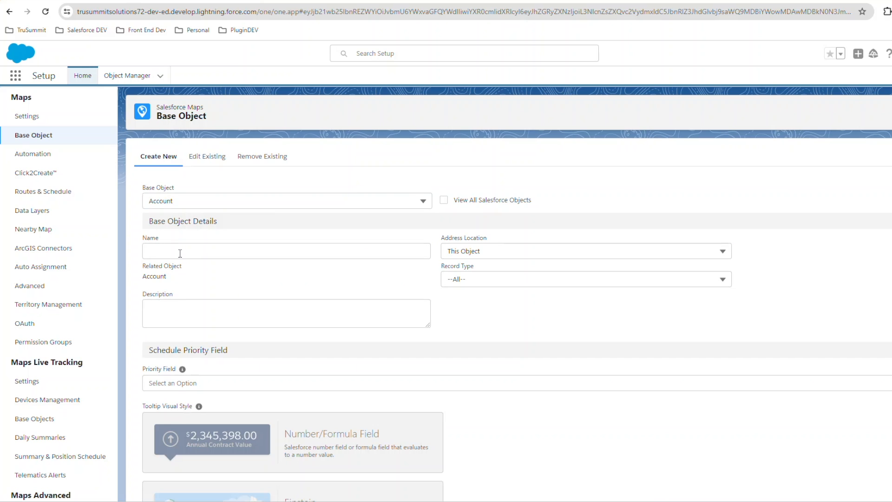
click(180, 253)
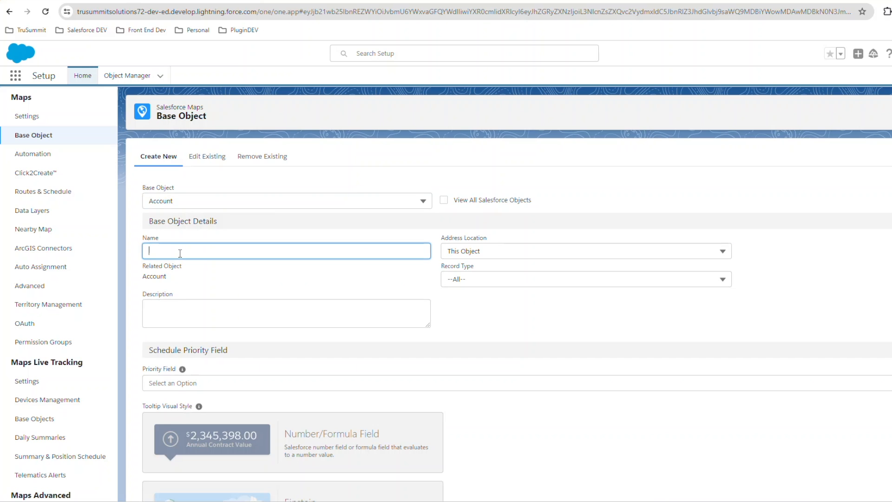
text(Storefron)
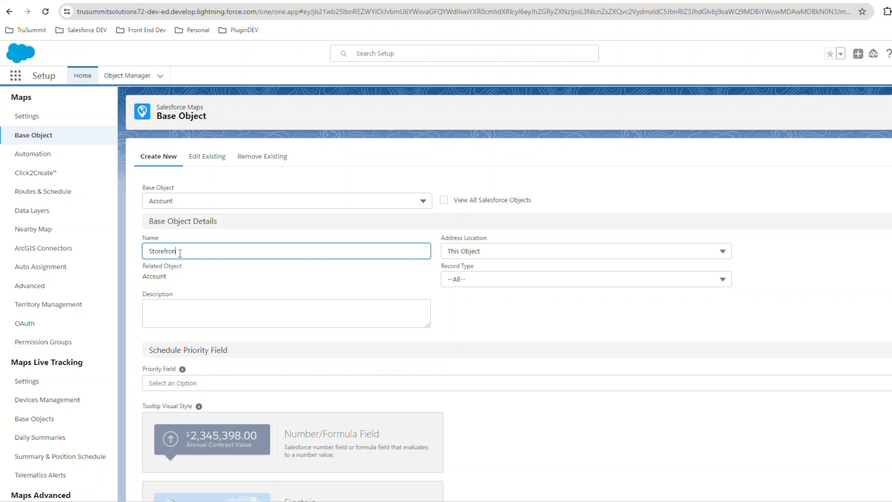
text(t Account)
Limit the Storefront Account base object to the Storefront record type.
click(472, 297)
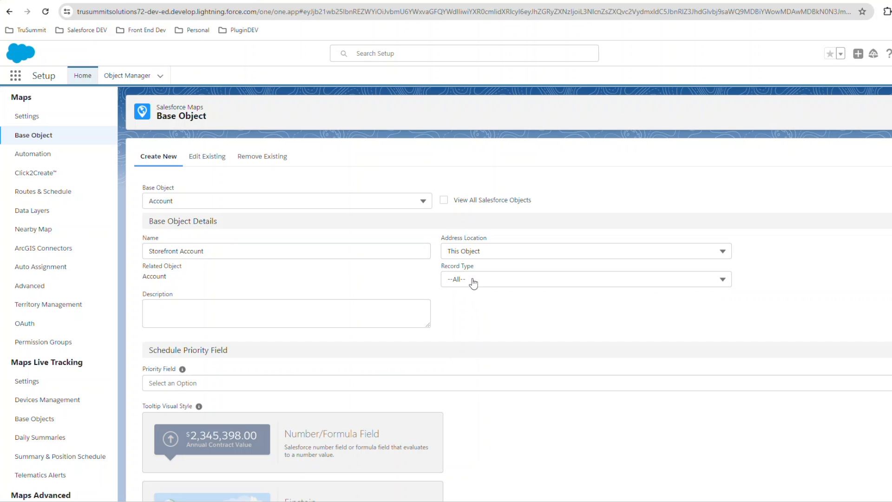
click(473, 281)
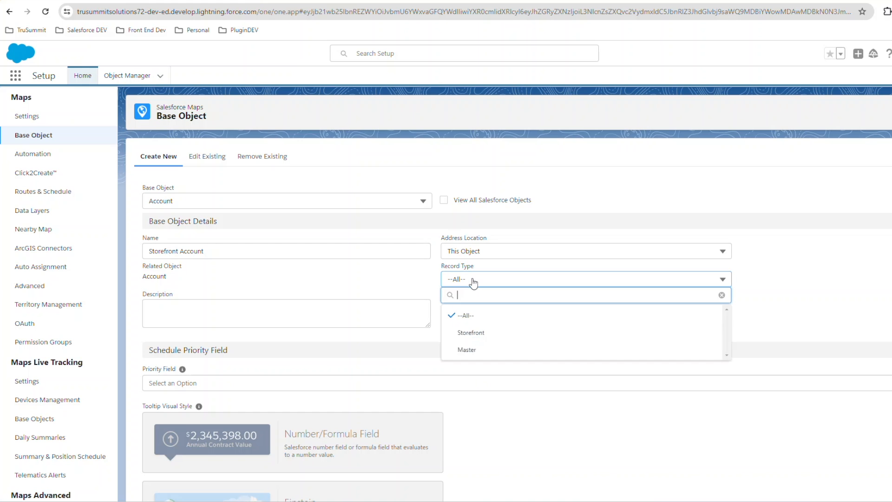
click(465, 332)
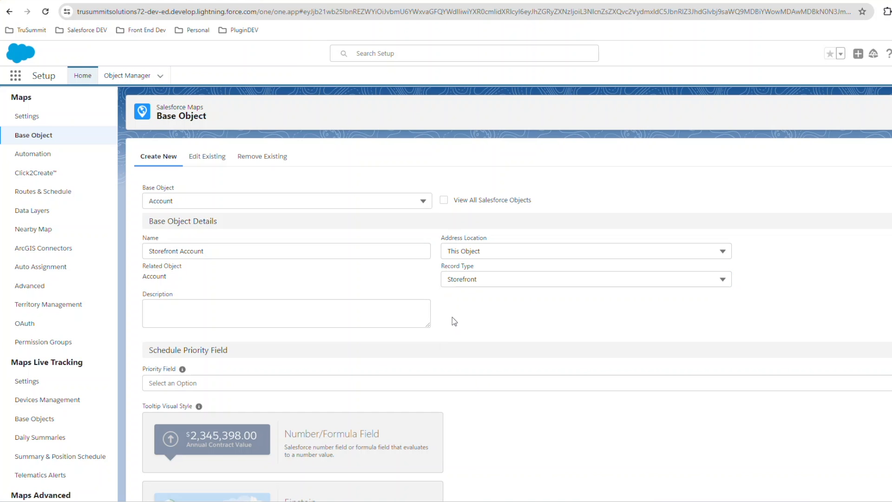
Map the base object's street, city and state address fields to Billing Street, Billing City and Billing State/Province.
scroll(506, 333, down, 2)
scroll(506, 332, down, 5)
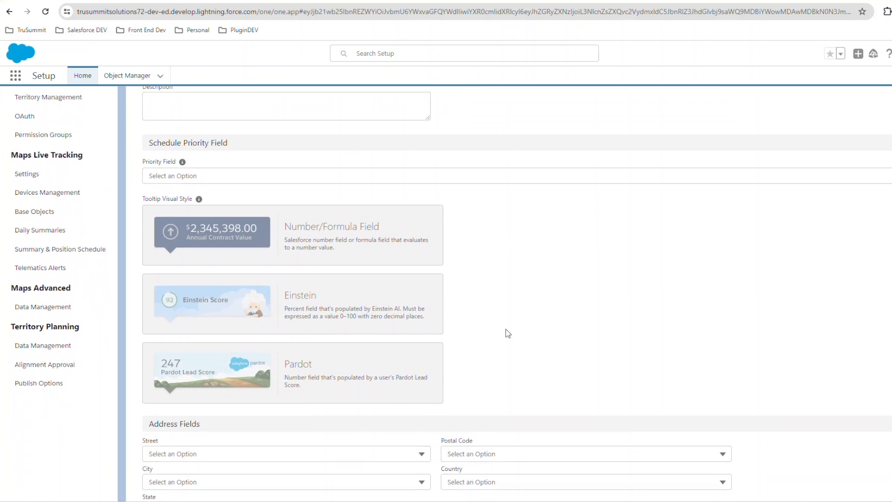
scroll(465, 362, down, 2)
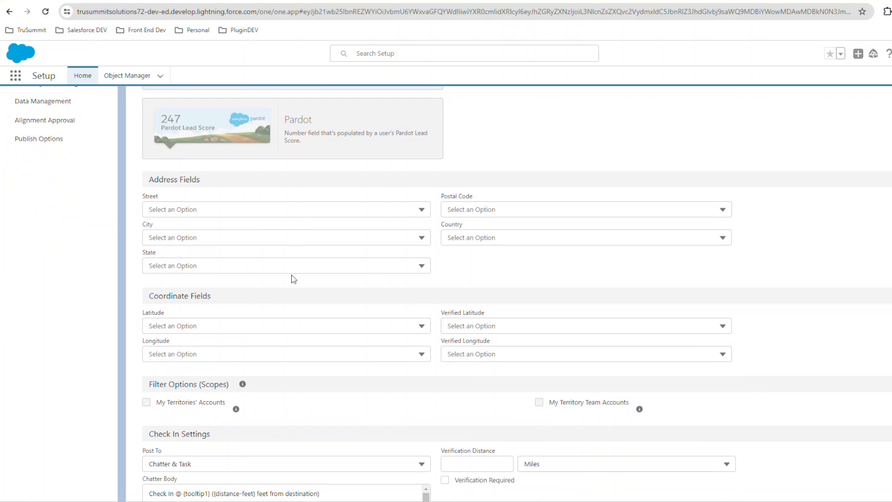
click(303, 209)
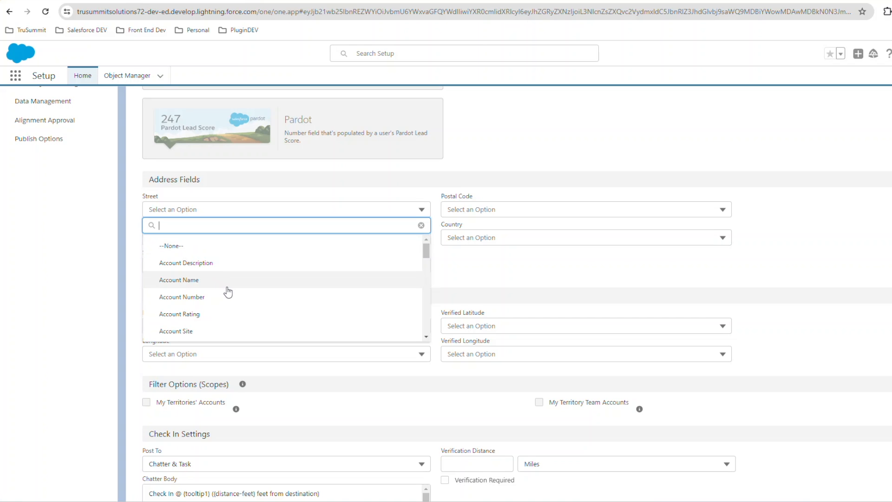
scroll(228, 292, down, 1)
scroll(228, 294, down, 3)
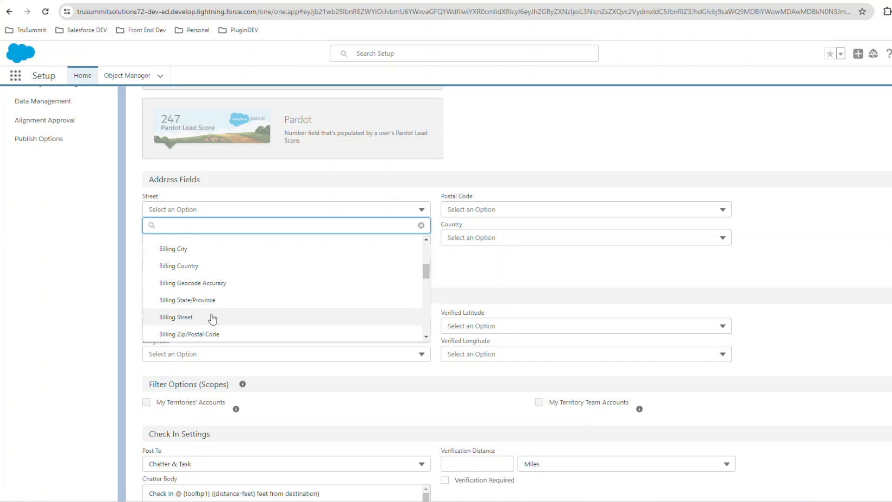
click(211, 317)
click(228, 242)
scroll(217, 306, down, 4)
click(215, 294)
click(194, 266)
scroll(202, 359, down, 5)
click(201, 353)
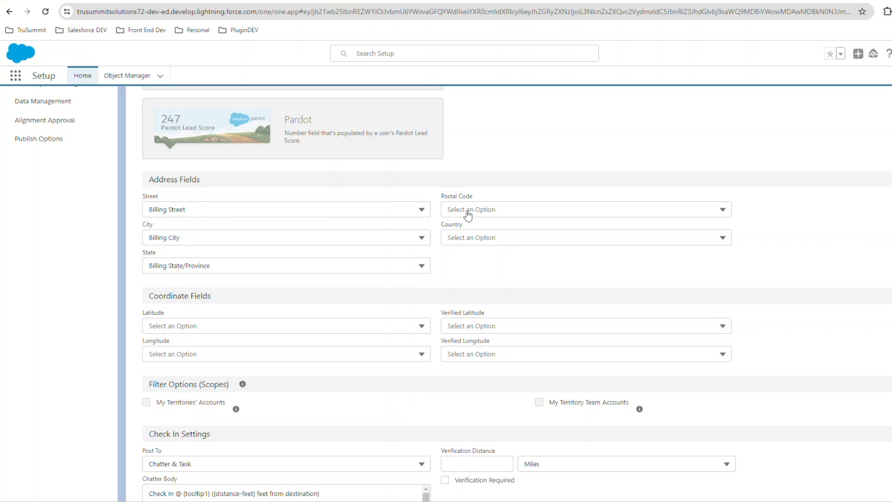
Map the postal code address field to Billing Zip/Postal Code and the country field to Billing Country.
click(468, 213)
scroll(470, 263, down, 5)
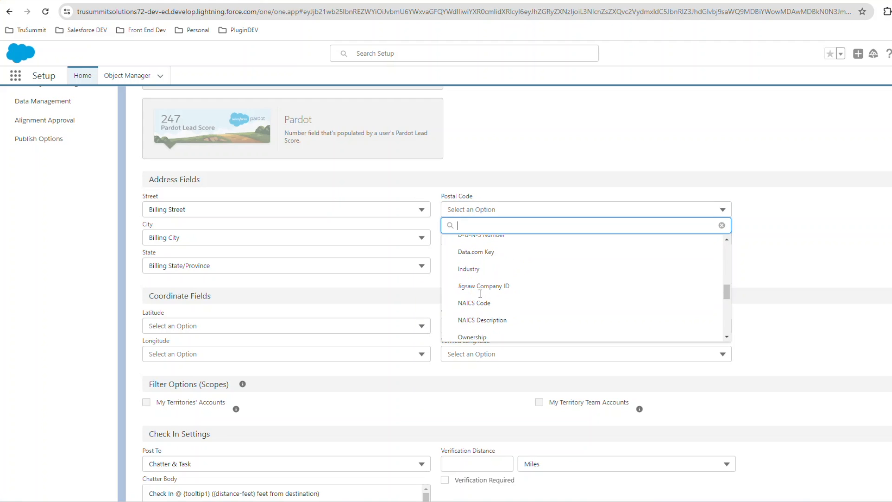
click(478, 299)
click(474, 239)
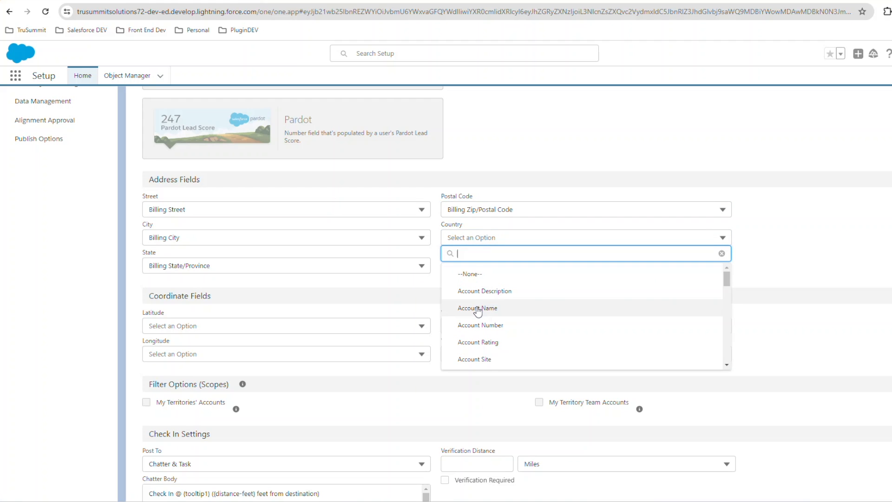
scroll(478, 308, down, 5)
scroll(478, 307, up, 4)
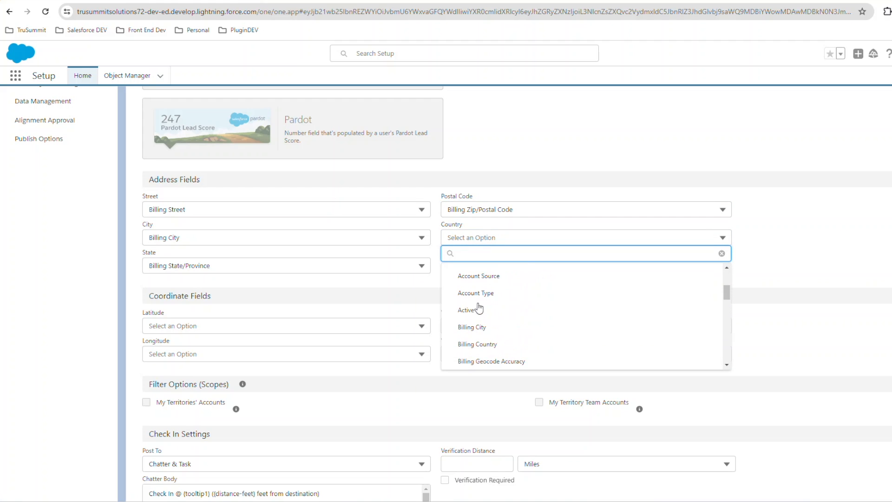
click(480, 342)
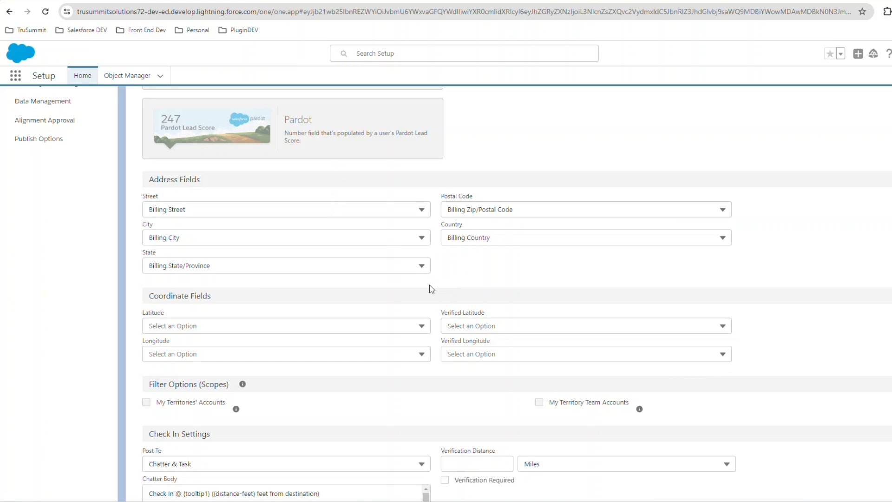
Map the latitude and longitude coordinate fields to Billing Latitude and Billing Longitude.
scroll(431, 289, down, 2)
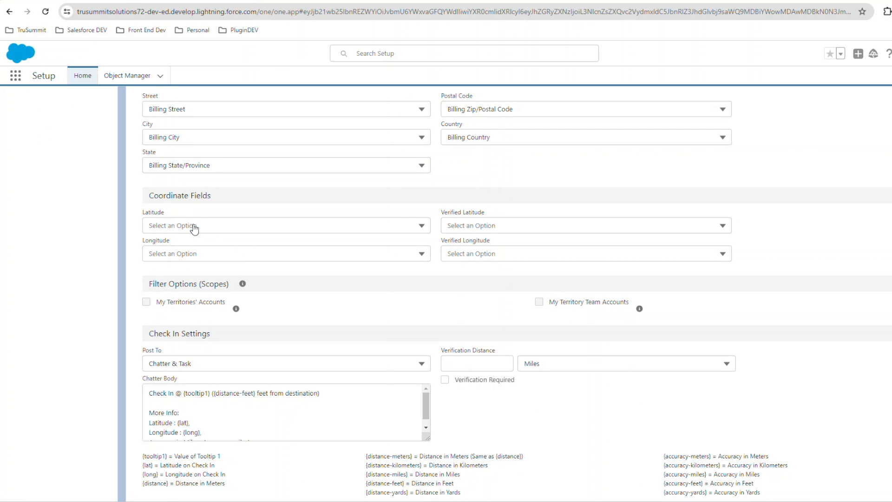
click(194, 228)
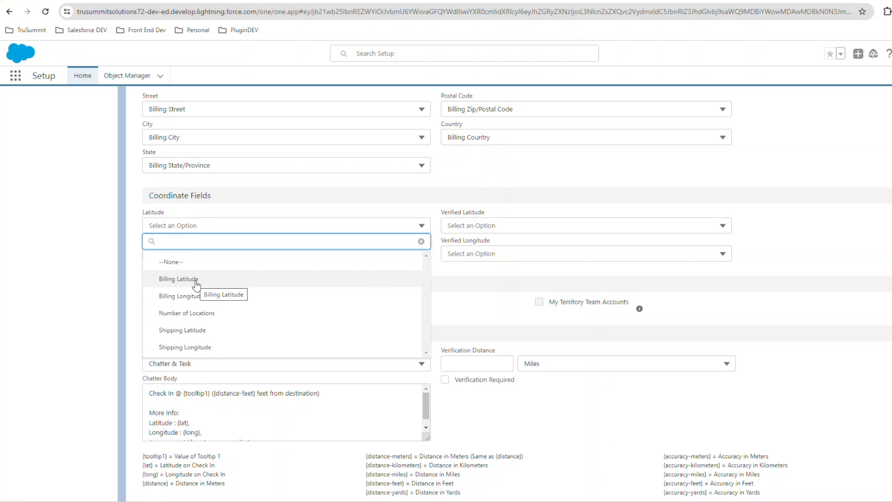
click(196, 279)
click(176, 254)
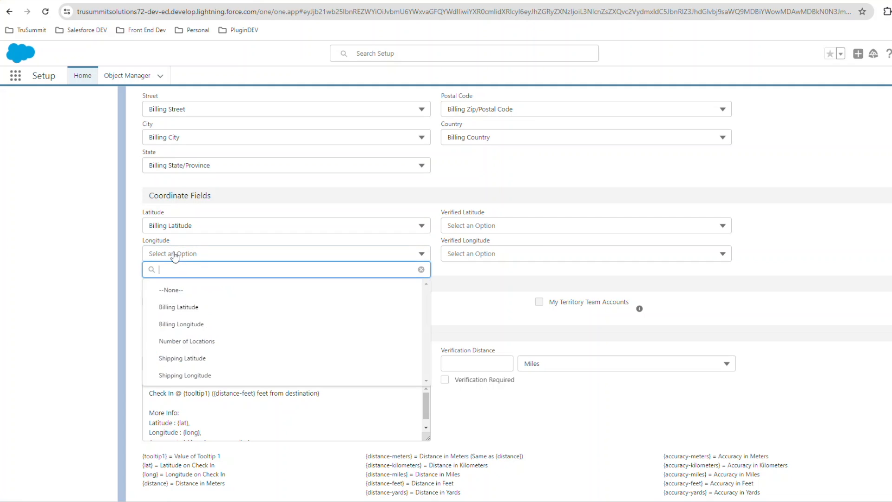
click(183, 324)
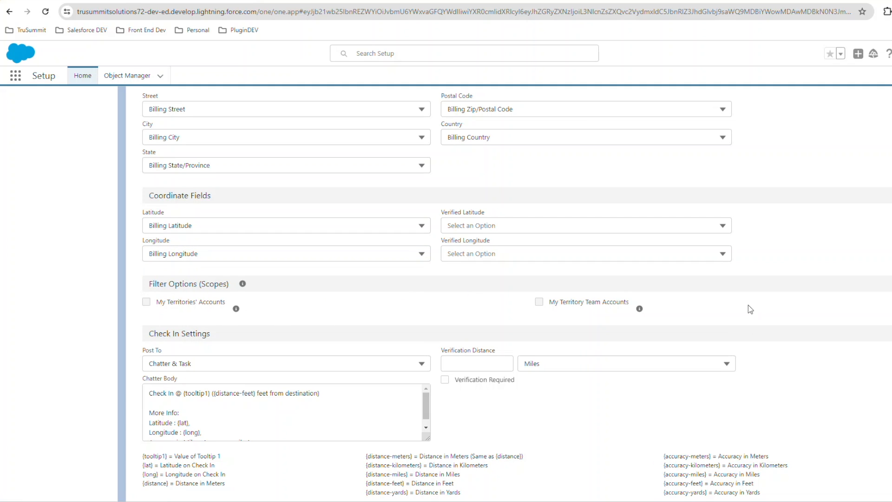
Save the Storefront Account base object, leaving the check-in, Map It and advanced settings at their defaults.
scroll(709, 302, down, 2)
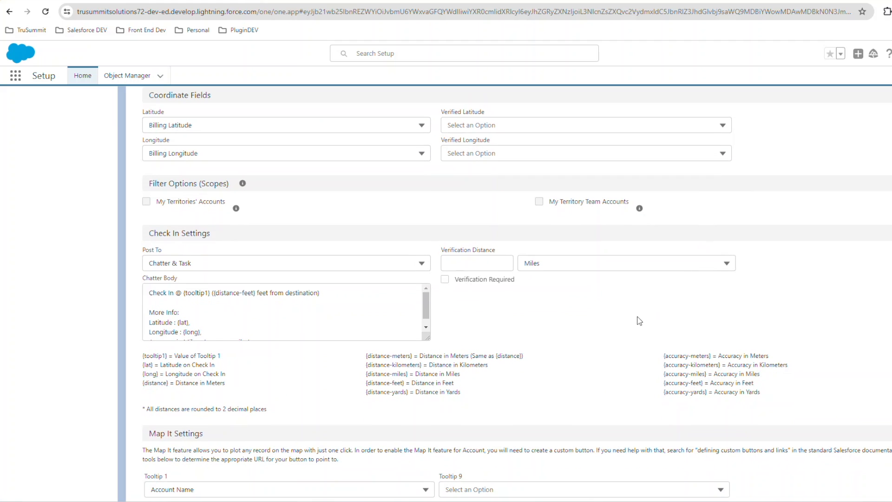
scroll(621, 322, down, 2)
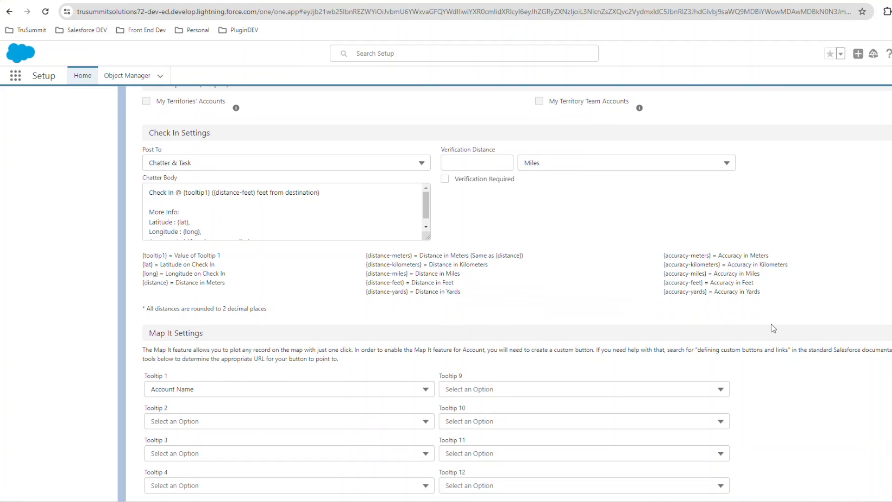
scroll(772, 328, down, 4)
scroll(772, 328, down, 2)
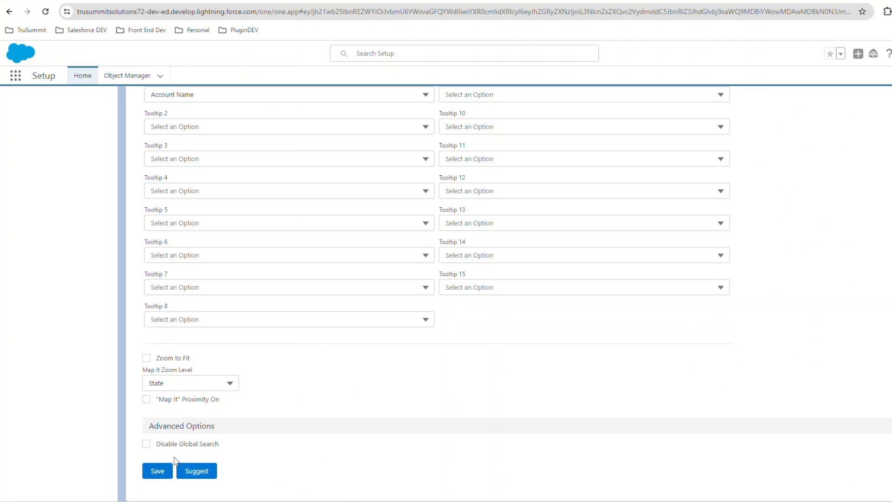
click(159, 471)
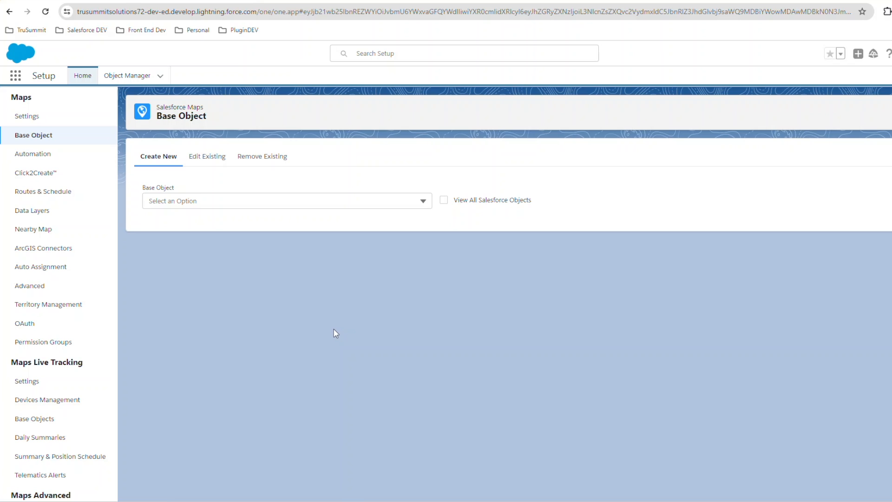
click(234, 204)
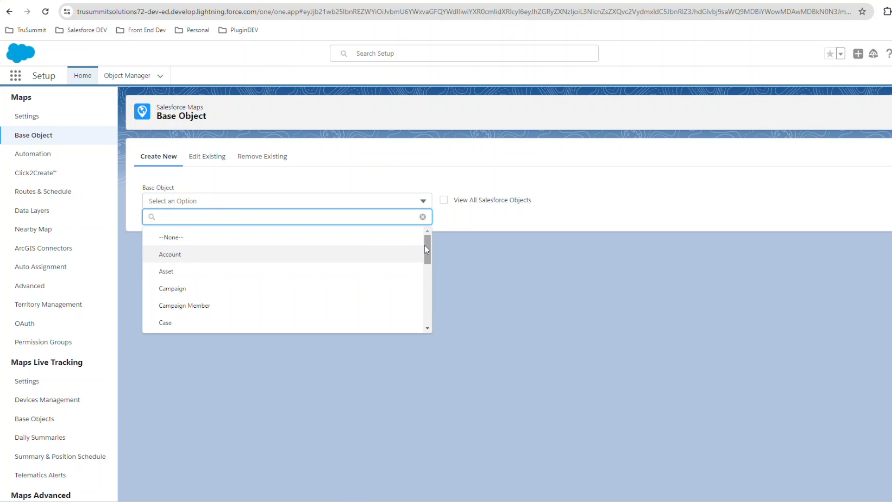
drag(424, 245, 430, 288)
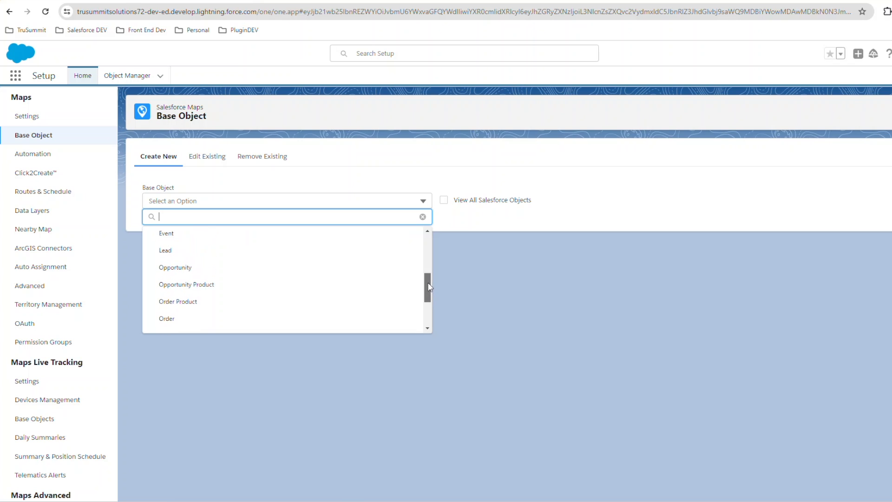
click(458, 245)
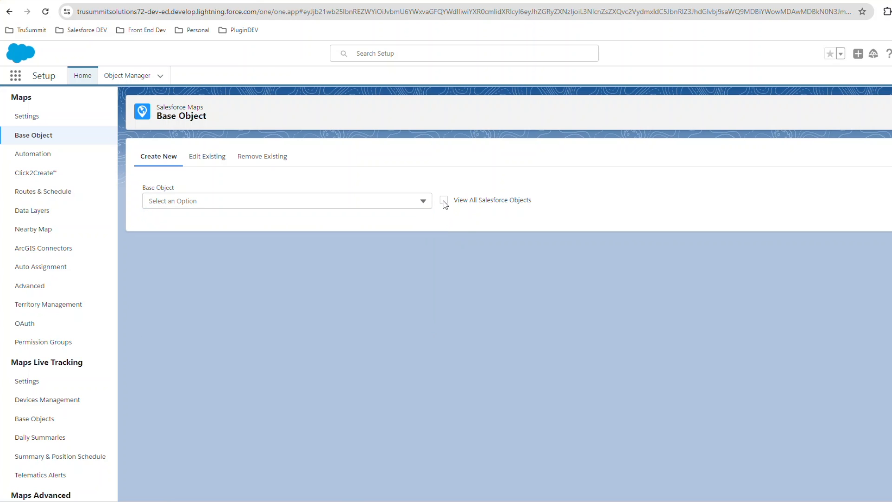
Include all Salesforce objects in the selection and choose SuperDemoObject as the new base object.
click(444, 200)
click(422, 201)
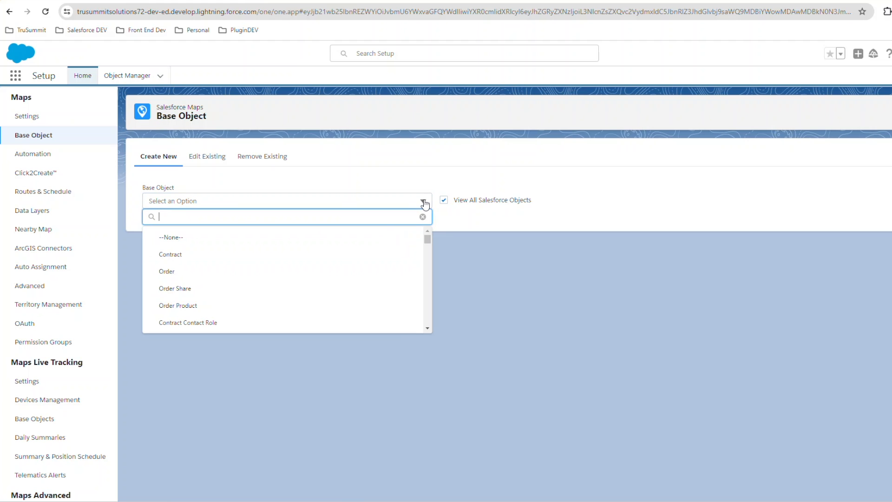
scroll(429, 242, down, 5)
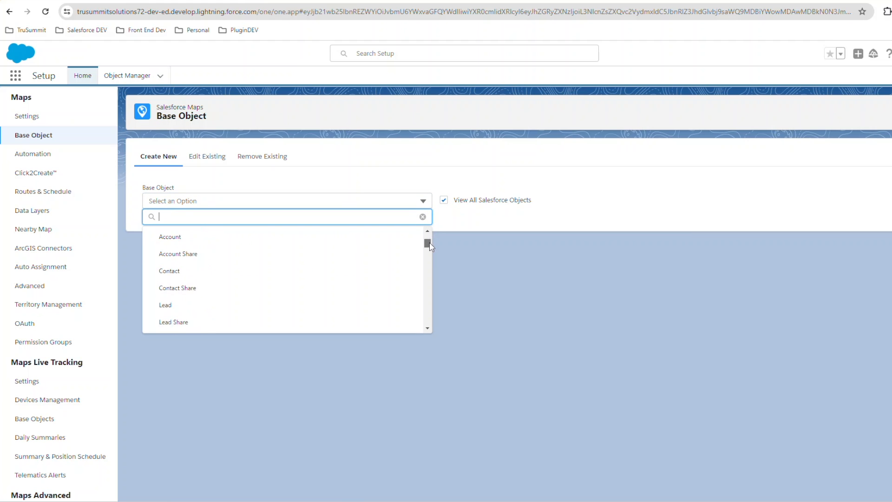
scroll(356, 293, down, 2)
scroll(356, 295, down, 8)
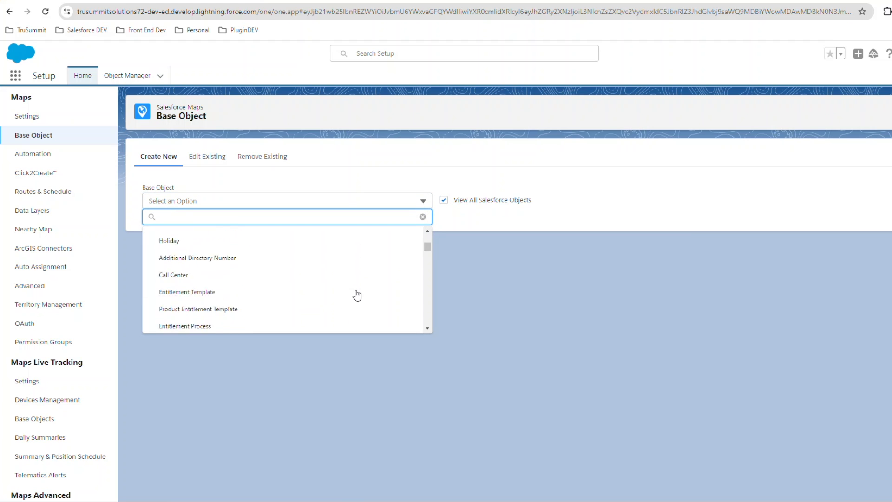
scroll(357, 295, down, 10)
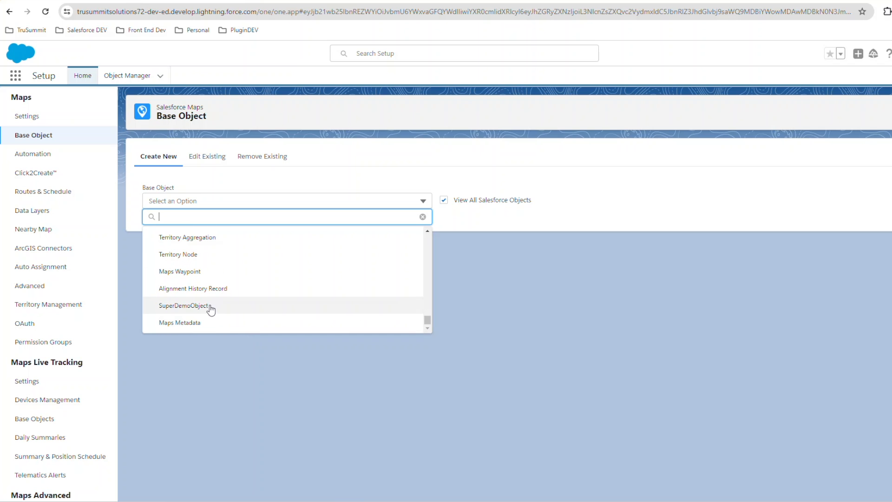
click(210, 306)
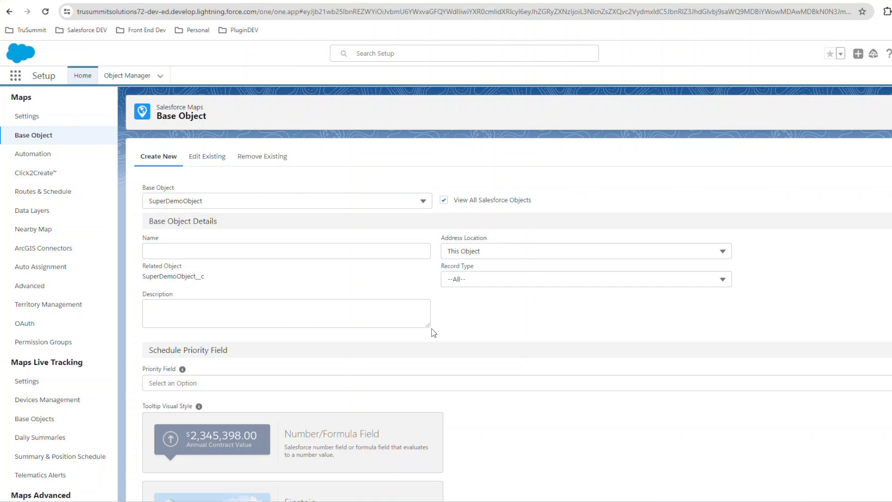
Name the new base object SuperDemoTest, leaving its address location and record type at their defaults.
click(272, 253)
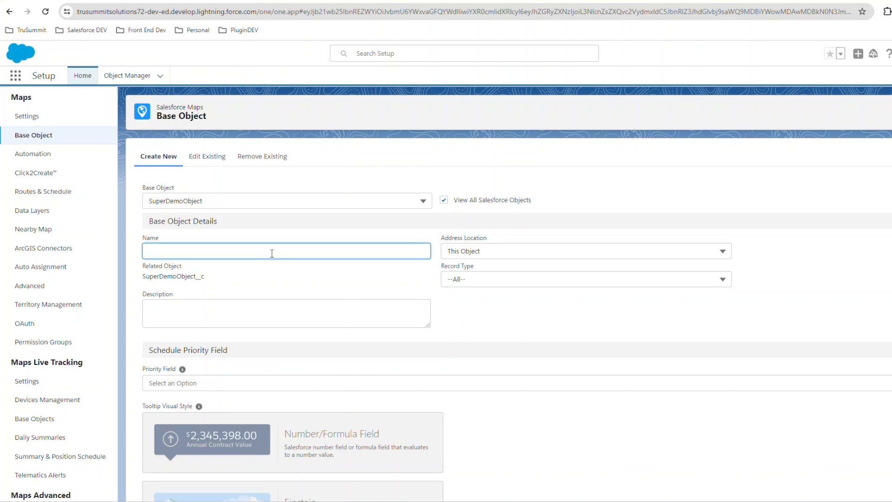
text(SuperDemoTest)
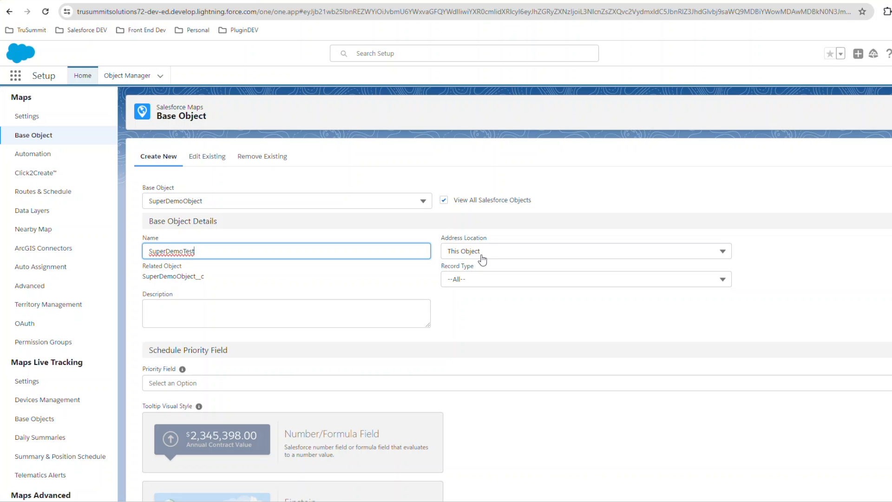
click(472, 305)
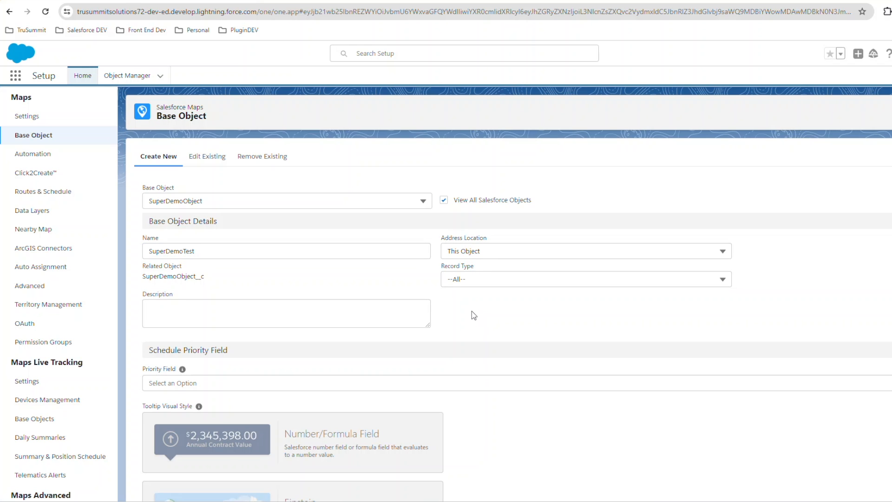
Map the SuperDemoTest street, city and state address fields to Street, City and State.
scroll(472, 311, down, 3)
scroll(480, 323, down, 3)
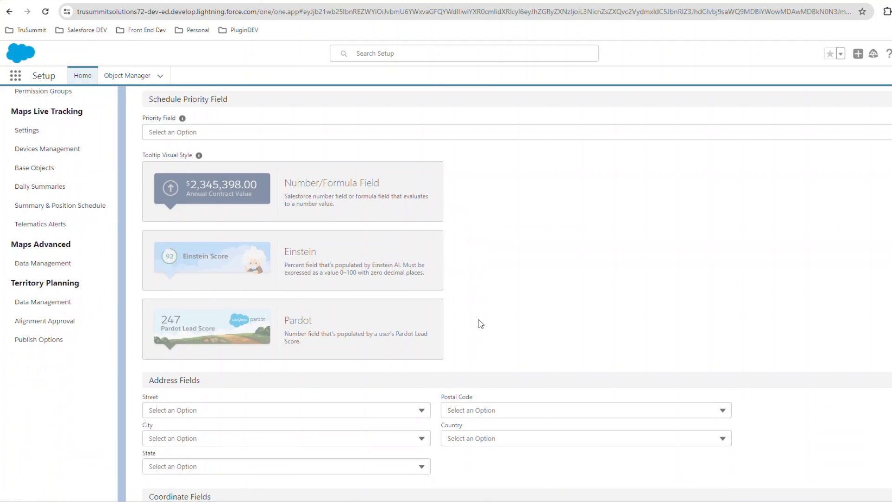
scroll(432, 342, down, 2)
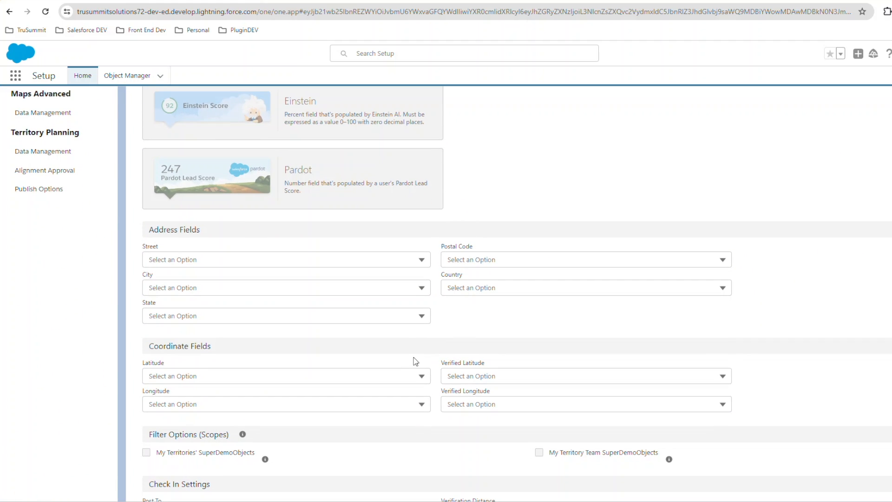
click(375, 263)
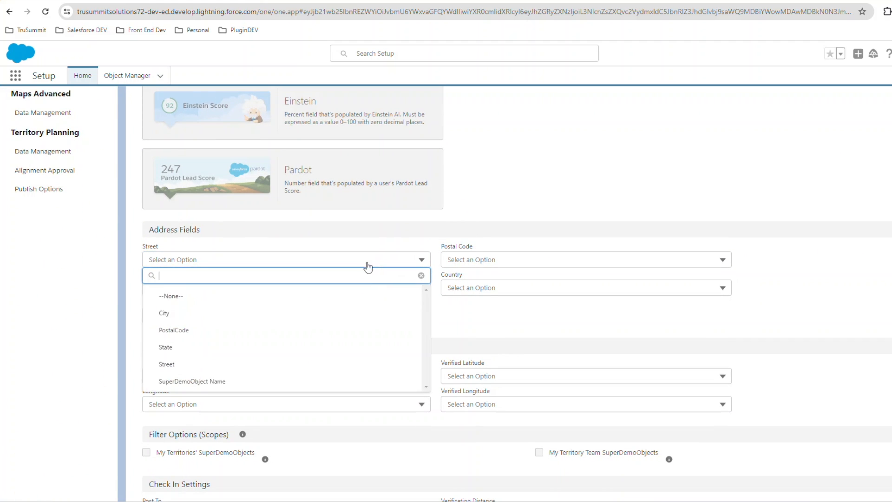
click(185, 364)
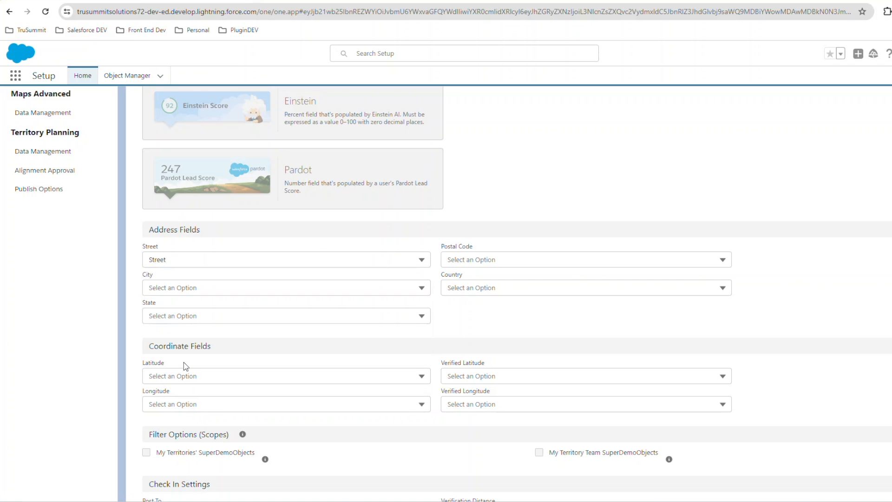
click(173, 291)
click(170, 340)
click(169, 316)
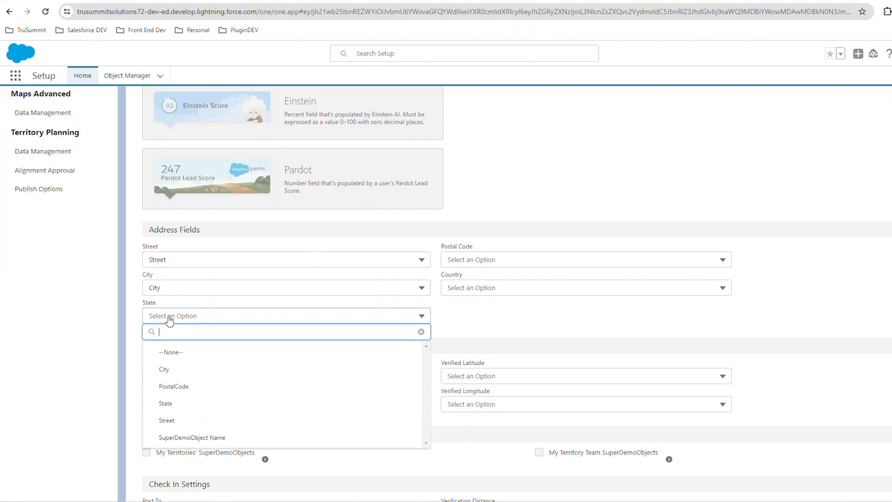
click(179, 403)
Map the postal code address field to PostalCode and leave the country field unmapped.
click(459, 263)
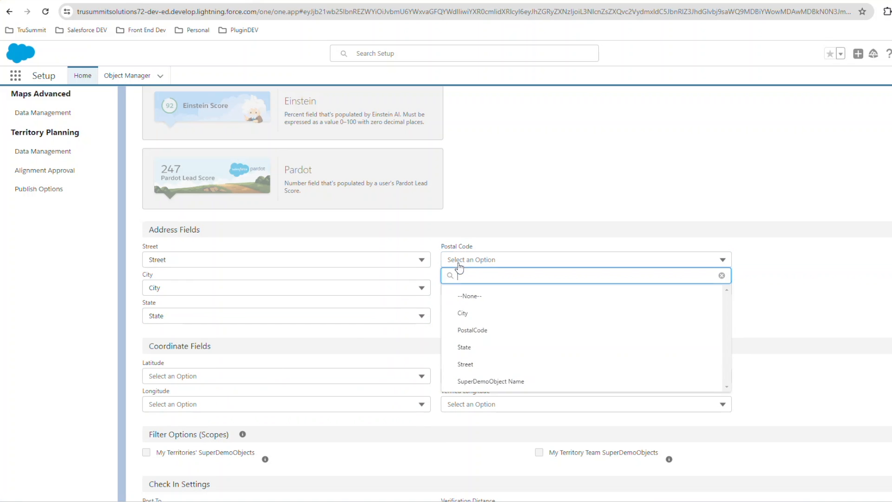
click(484, 333)
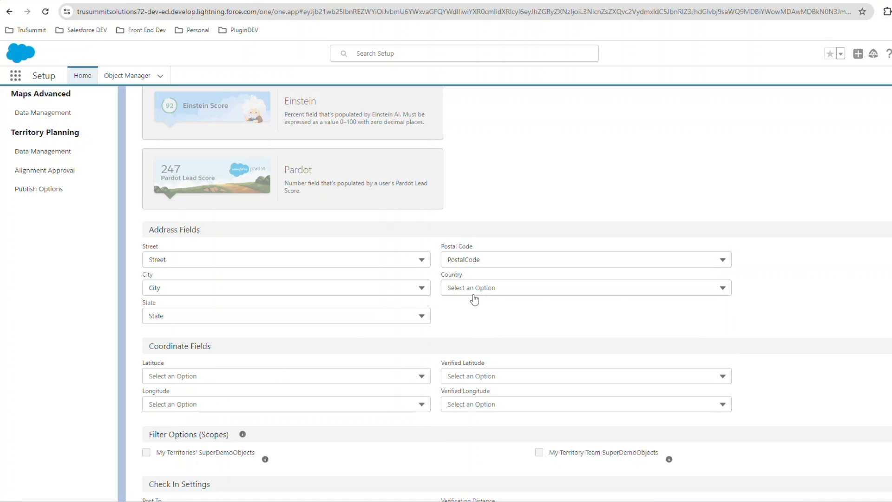
click(475, 290)
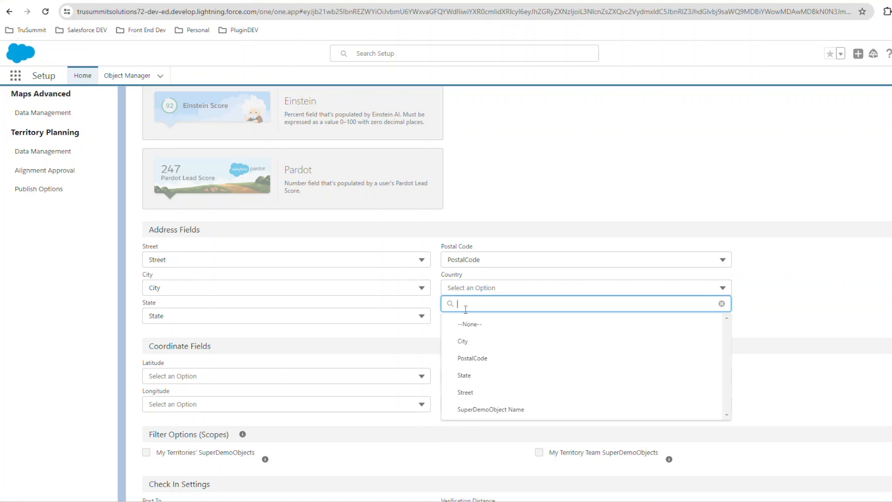
click(534, 226)
scroll(325, 307, down, 2)
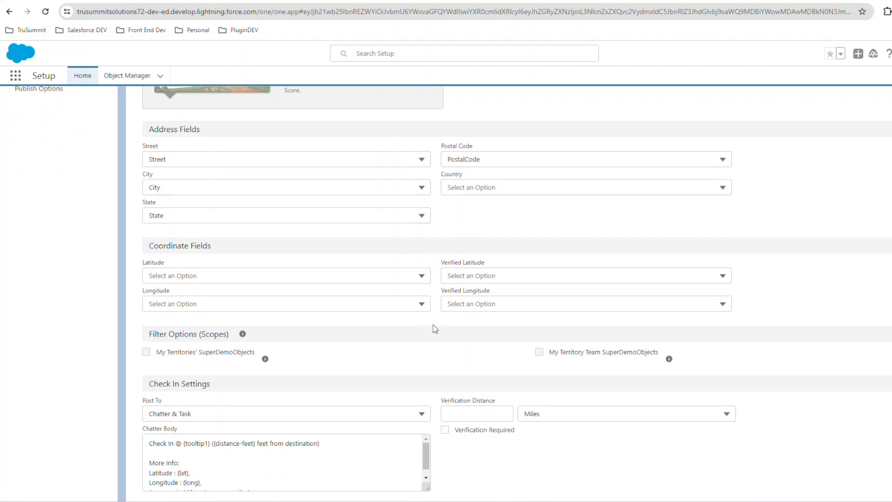
Map the coordinate fields to the object's Latitude and Longitude fields and save the SuperDemoTest base object.
click(228, 278)
click(180, 328)
click(180, 308)
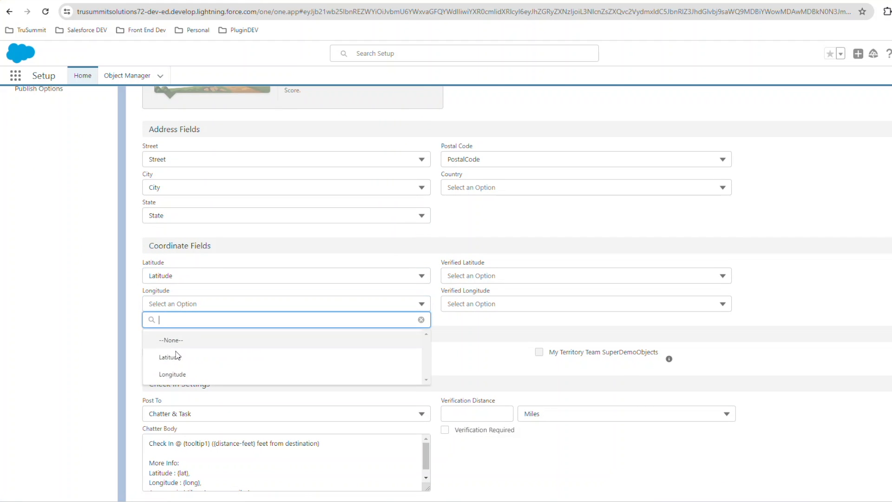
click(172, 374)
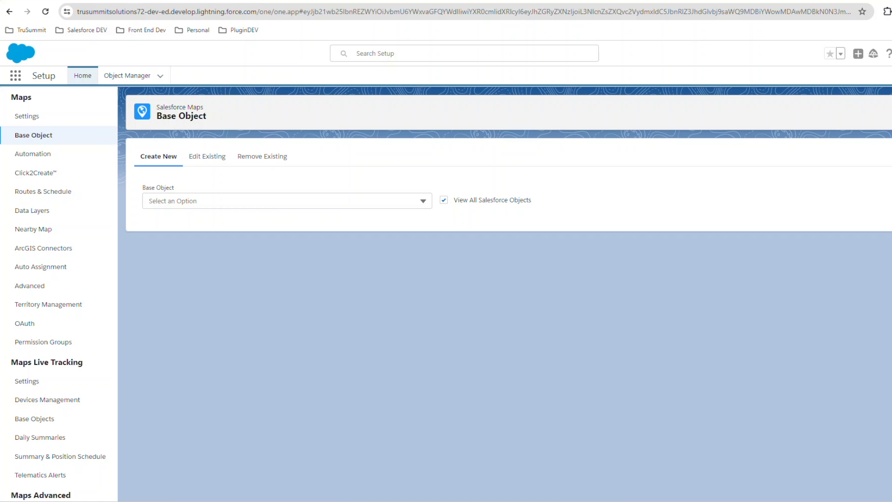
Start a manual geocoding batch for the Storefront Account base object in the Maps automation settings.
drag(891, 49, 485, 54)
click(36, 156)
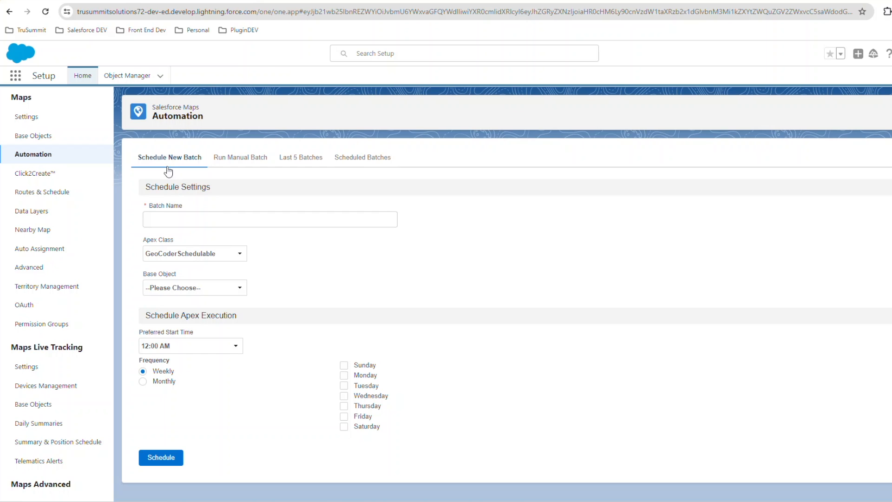
click(241, 161)
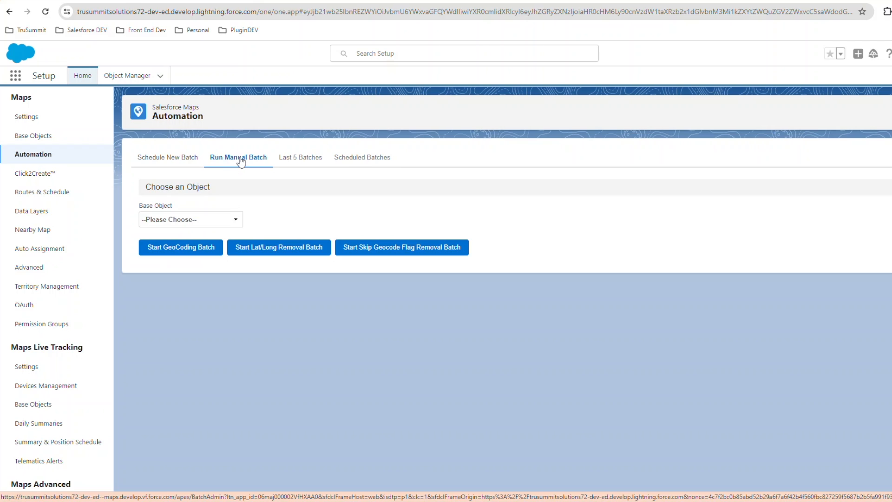
click(235, 223)
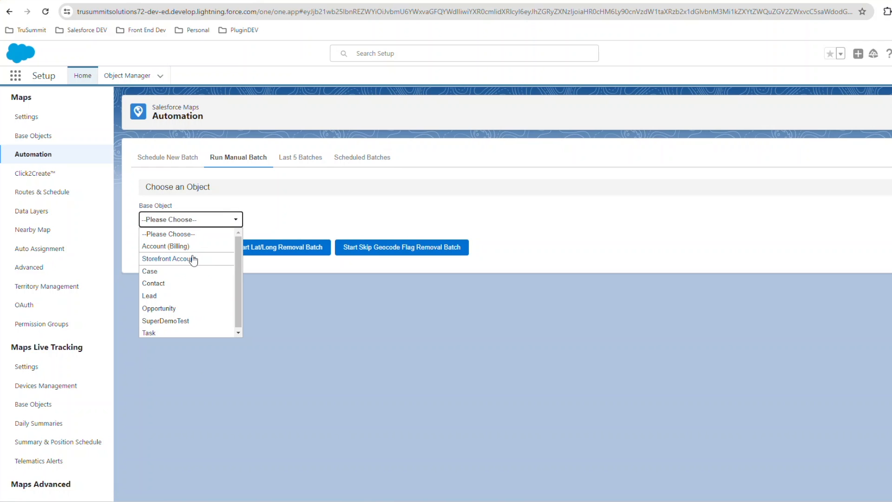
click(194, 259)
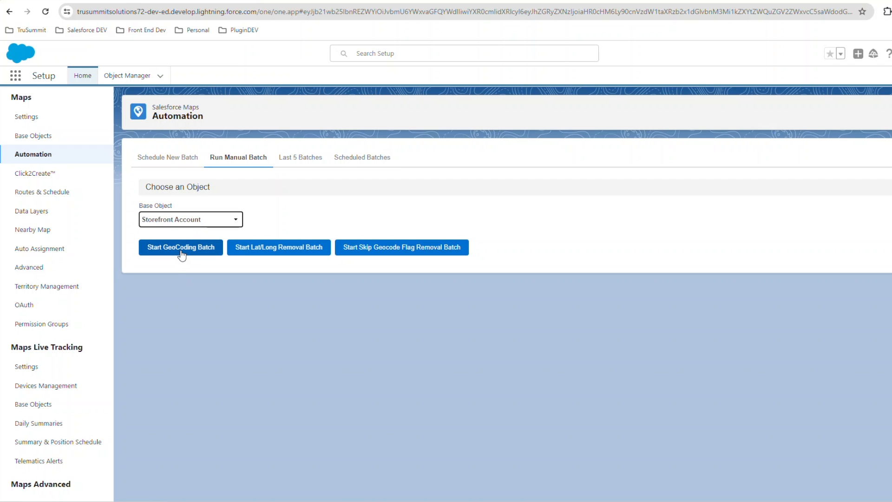
click(181, 247)
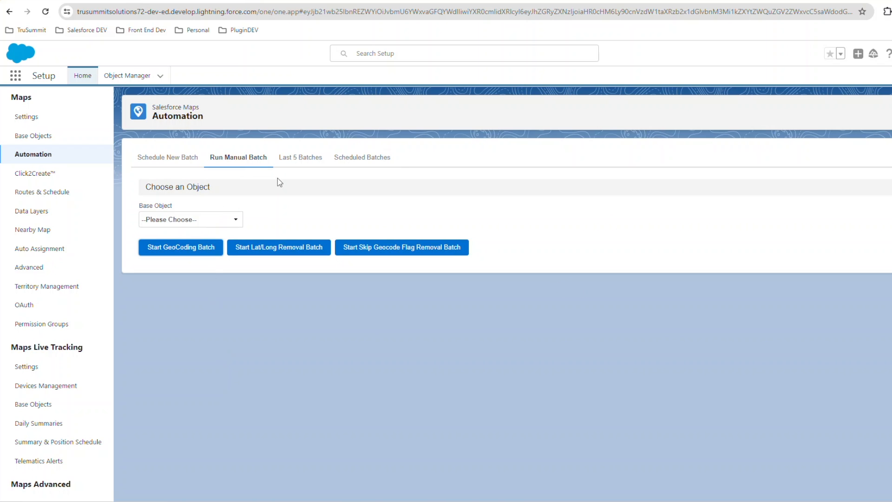
Refresh the status of the last five batches and check the billing coordinates in the Developer Console account query.
click(303, 162)
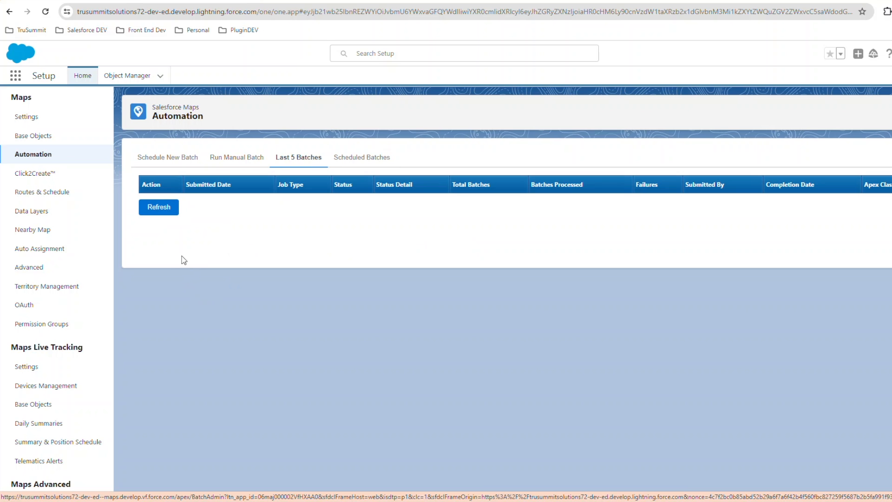
click(162, 209)
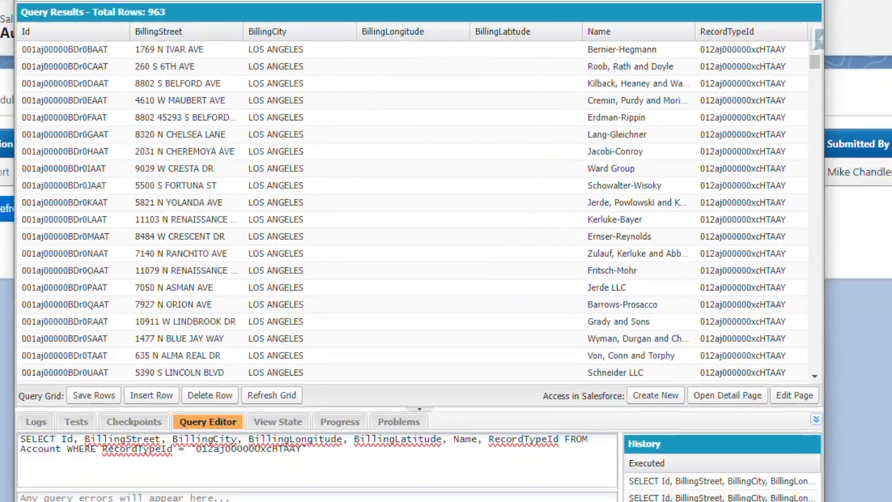
click(70, 1)
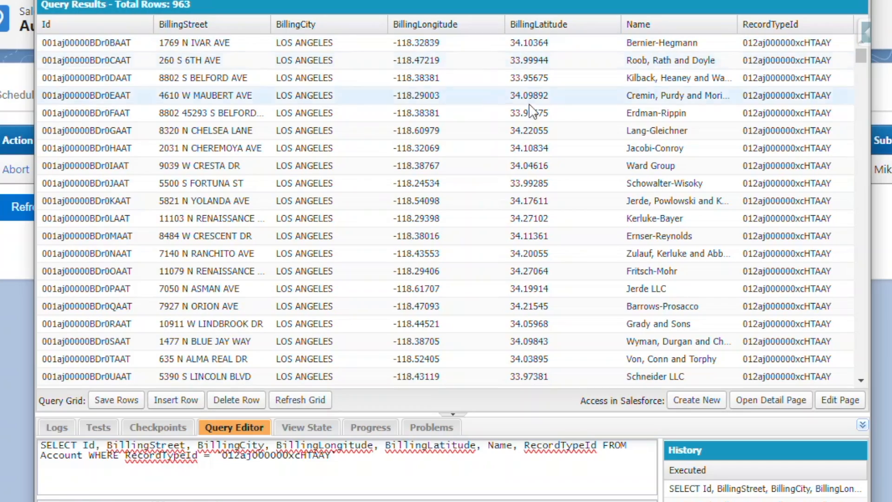
drag(856, 49, 868, 241)
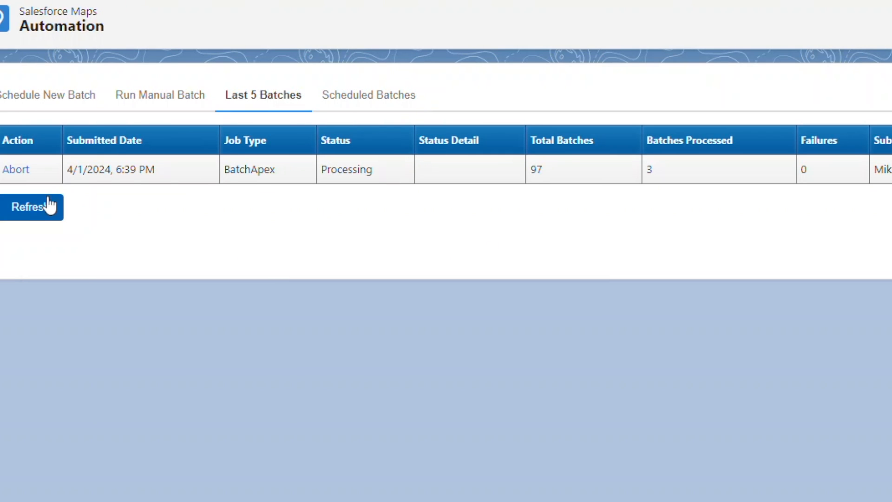
click(39, 207)
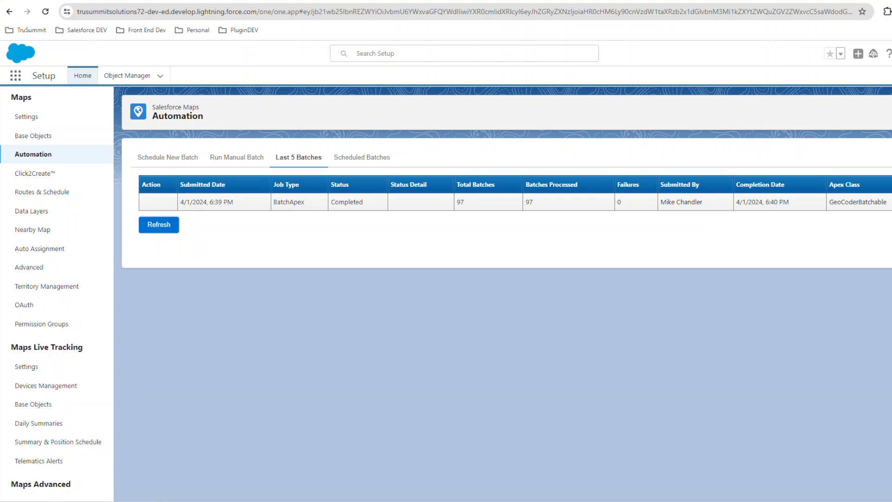
Rerun the account query in the Developer Console and review the billing longitudes and latitudes through to the last rows.
drag(697, 42, 570, 36)
click(333, 76)
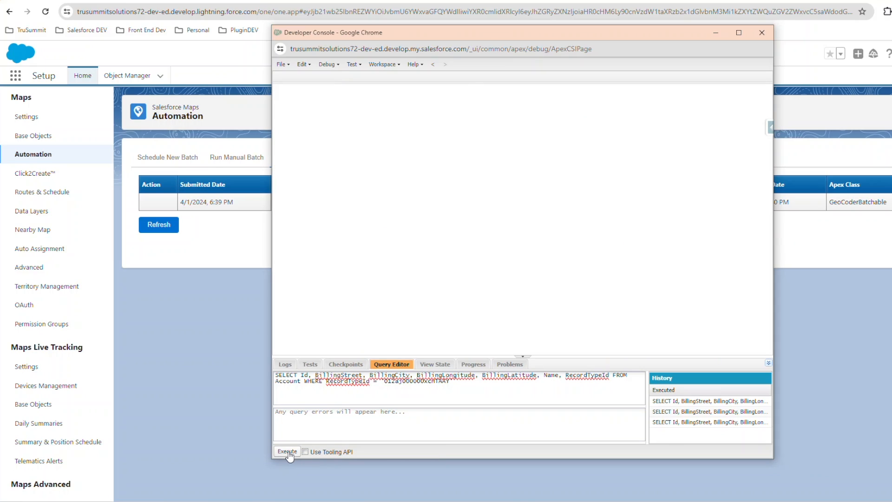
click(287, 452)
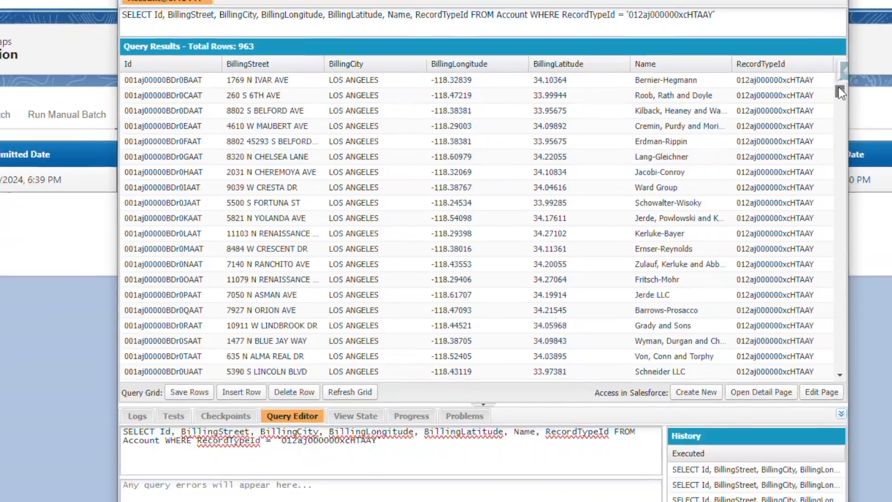
drag(824, 103, 824, 107)
drag(882, 86, 883, 170)
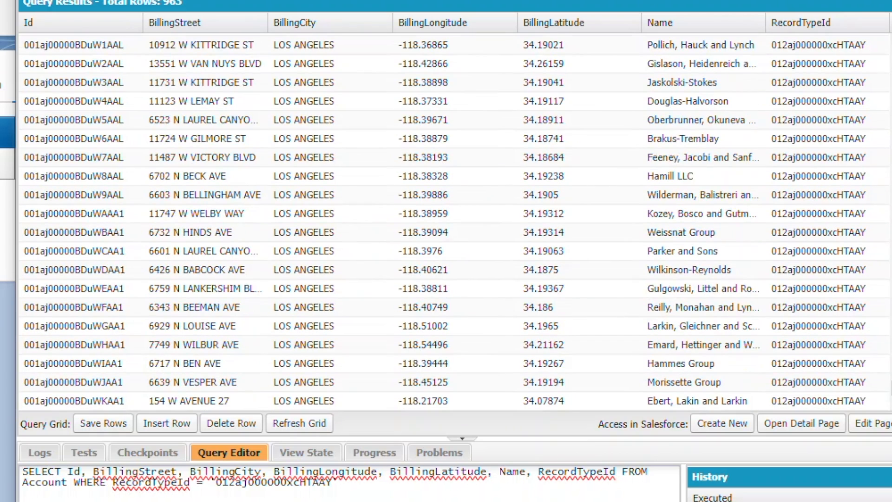